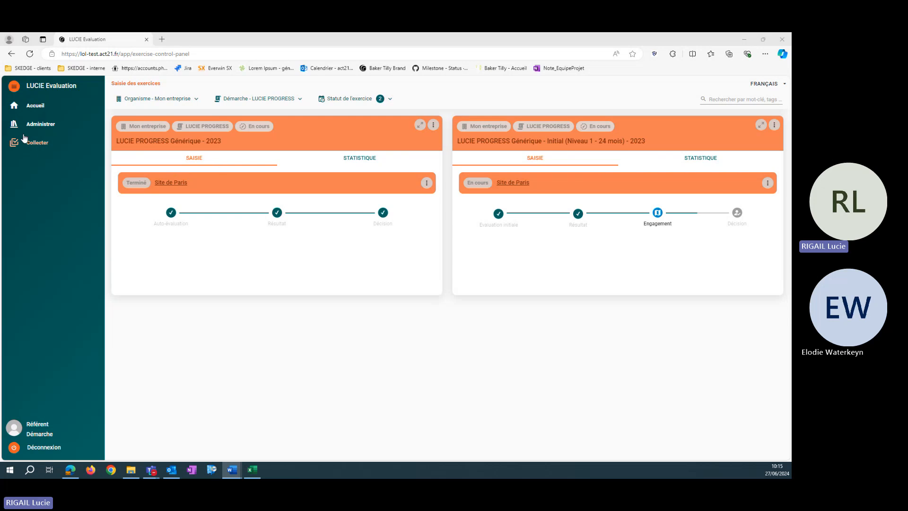
Step: Open the Engagement step of the "LUCIE PROGRESS Générique - Initial (Niveau 1 - 24 mois) - 2023" exercise for Site de Paris
left_click(45, 148)
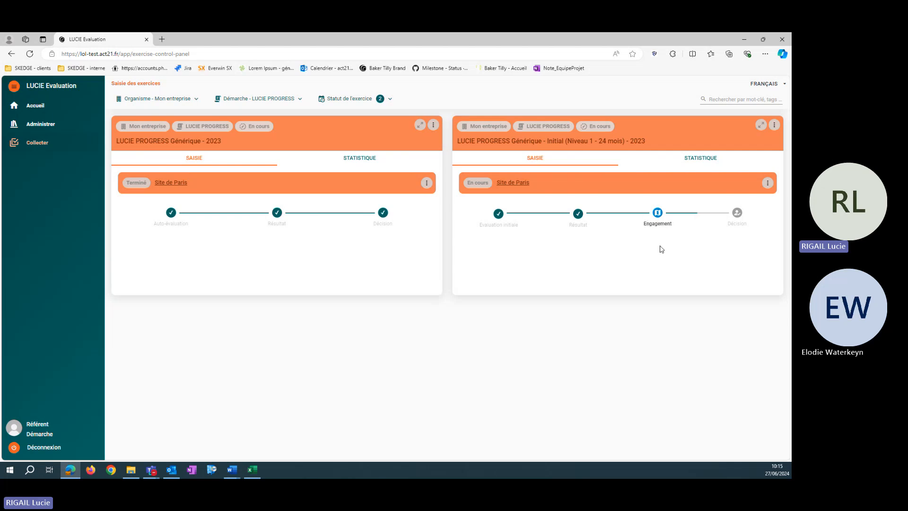
left_click(658, 213)
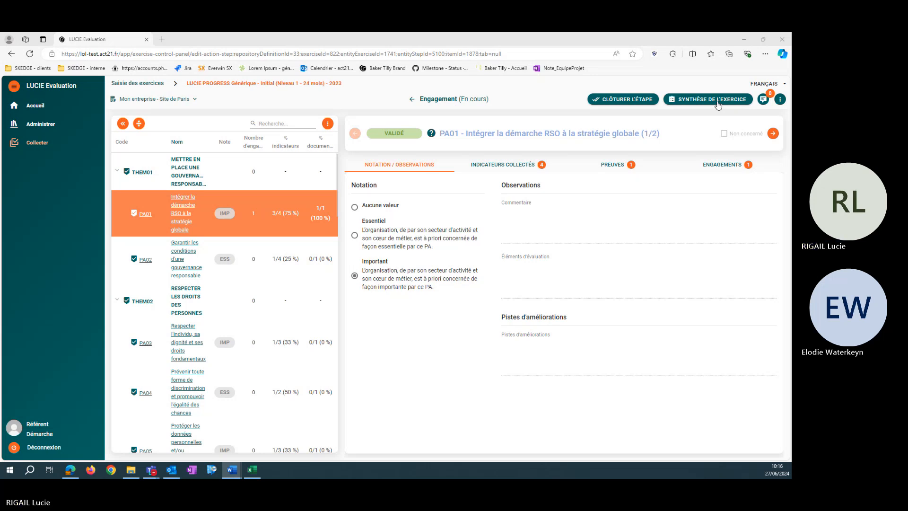
Step: Open the exercise synthesis and examine the results by theme and the Score/Note matrix
left_click(719, 101)
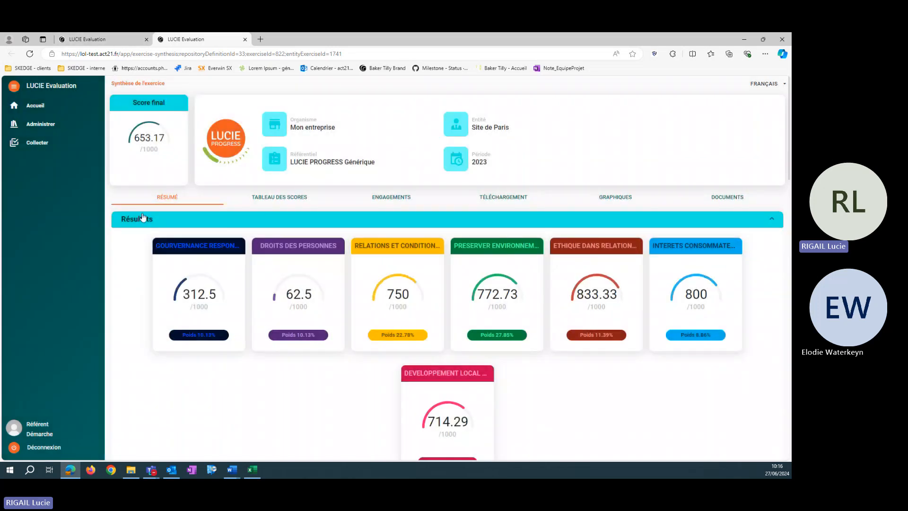
scroll(143, 217, "down", 6)
scroll(143, 217, "down", 2)
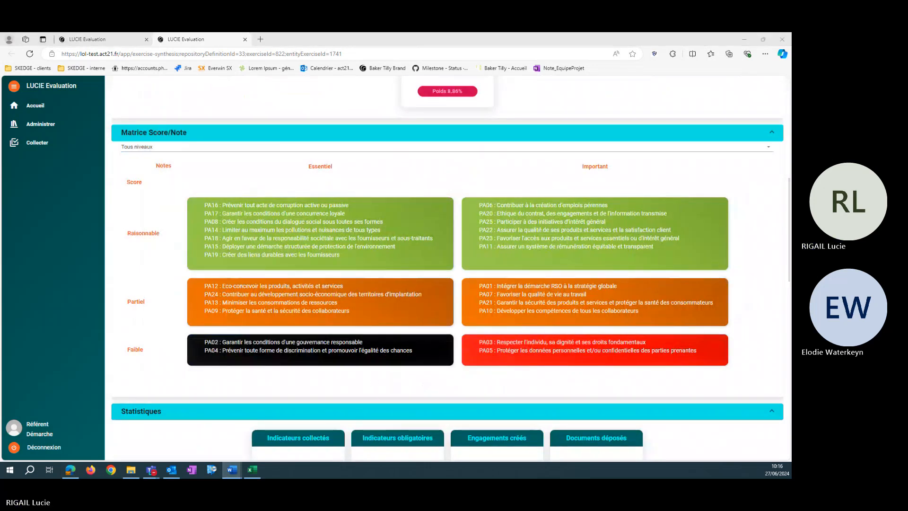
mouse_move(648, 311)
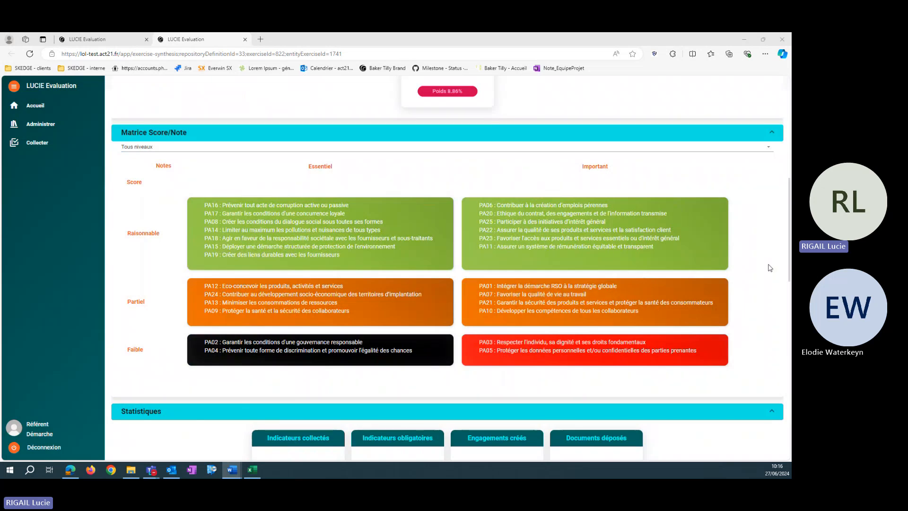
Step: Return to the Engagement step and review PA01's notation, collected indicators, evidence and engagements
left_click(112, 44)
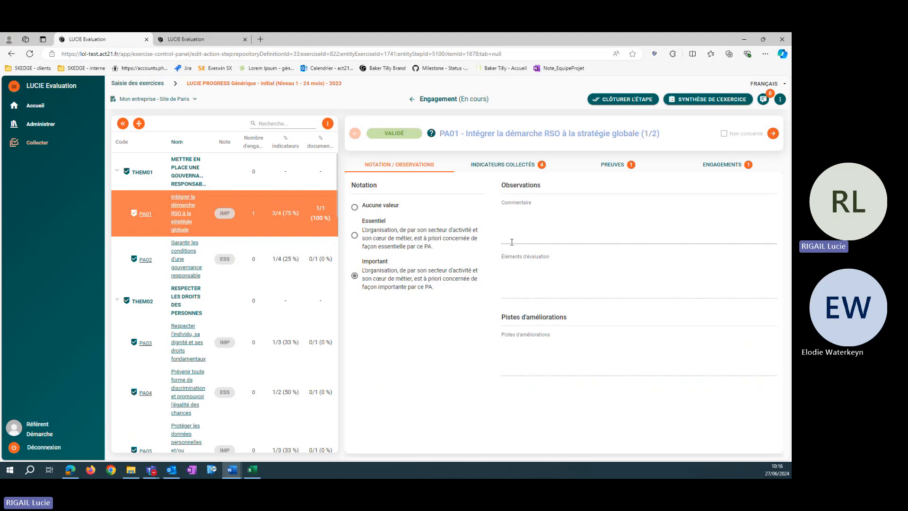
left_click(488, 172)
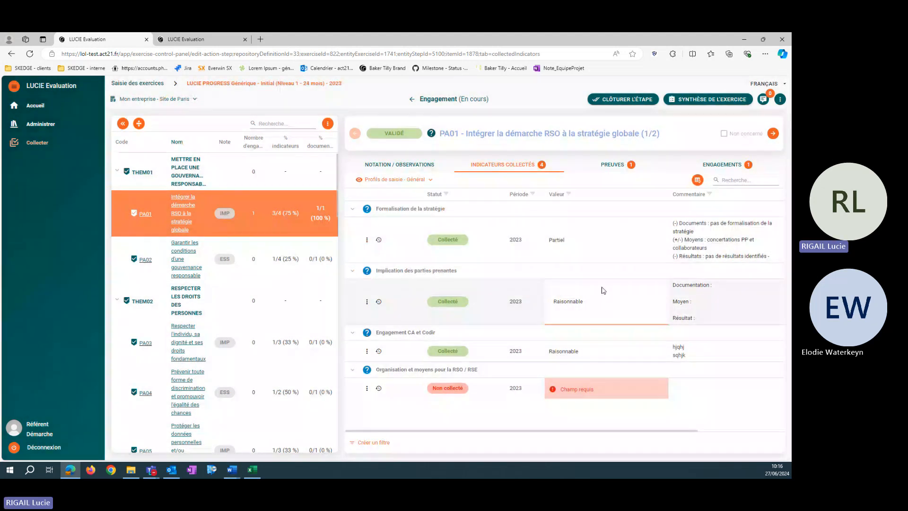
left_click(416, 165)
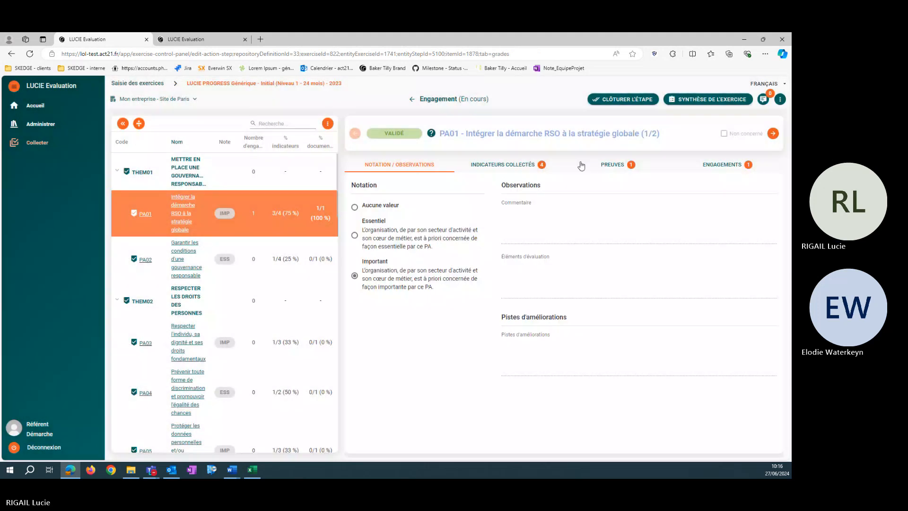
left_click(610, 164)
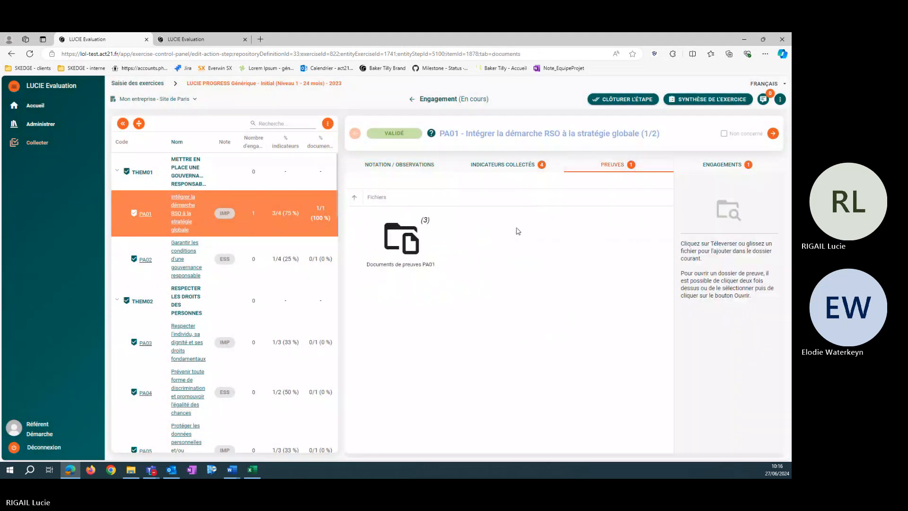
left_click(399, 169)
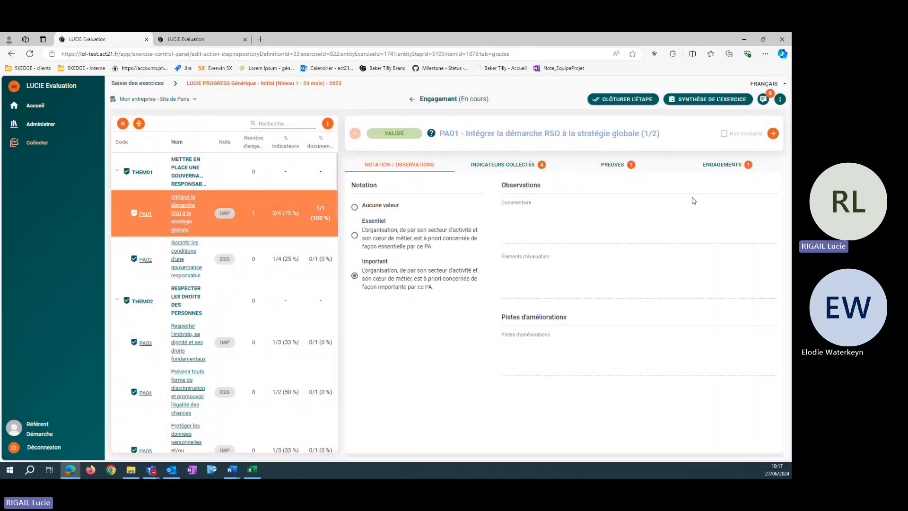
left_click(727, 164)
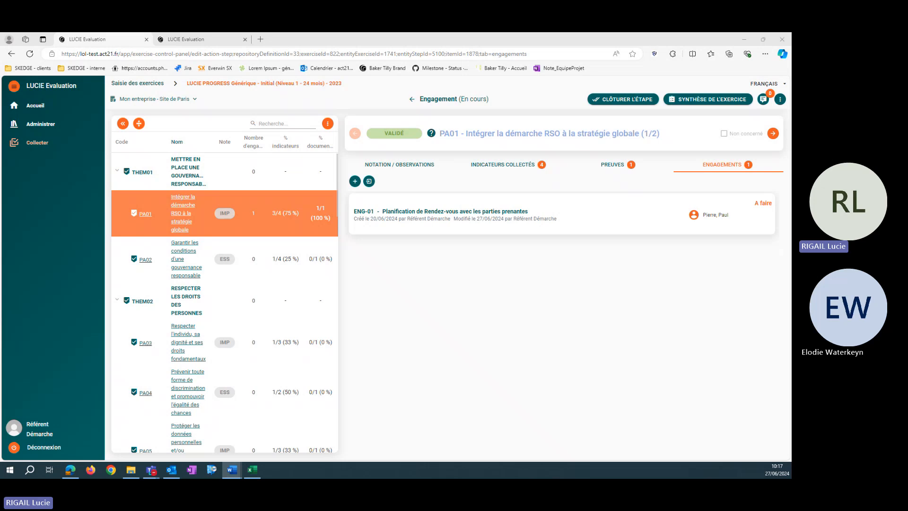
Step: Start a new engagement for PA02, keeping its state as A faire and setting the progression to 1%
left_click(176, 257)
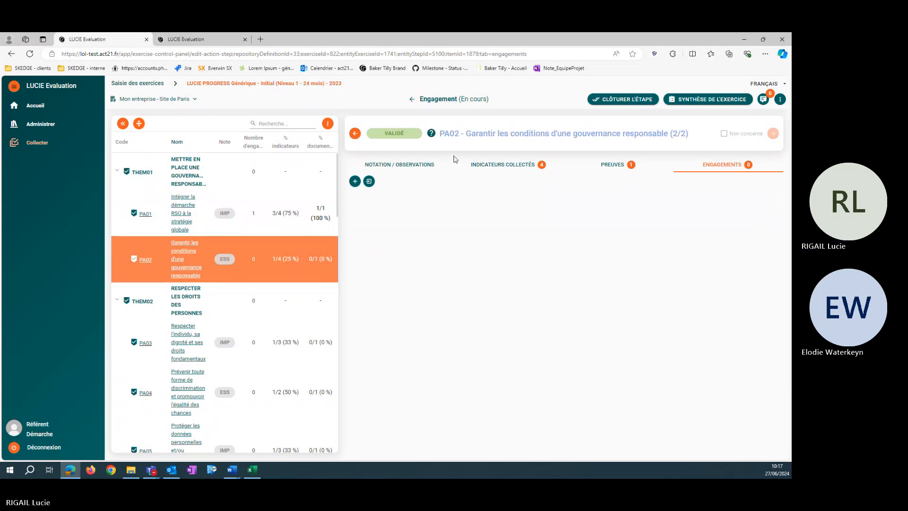
left_click(355, 182)
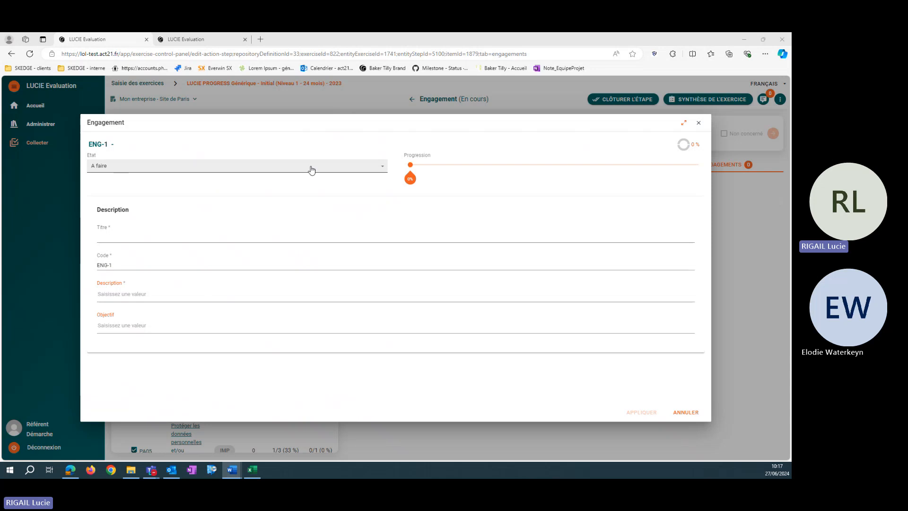
left_click(289, 168)
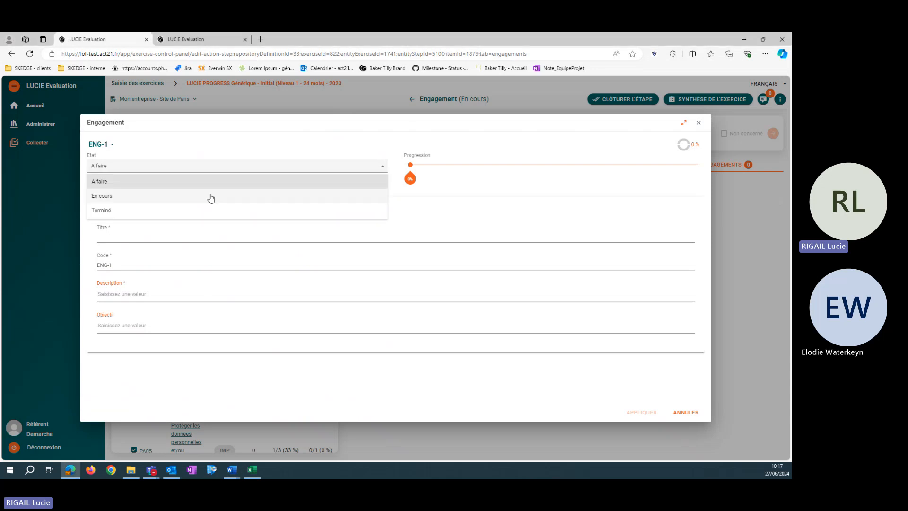
left_click(233, 154)
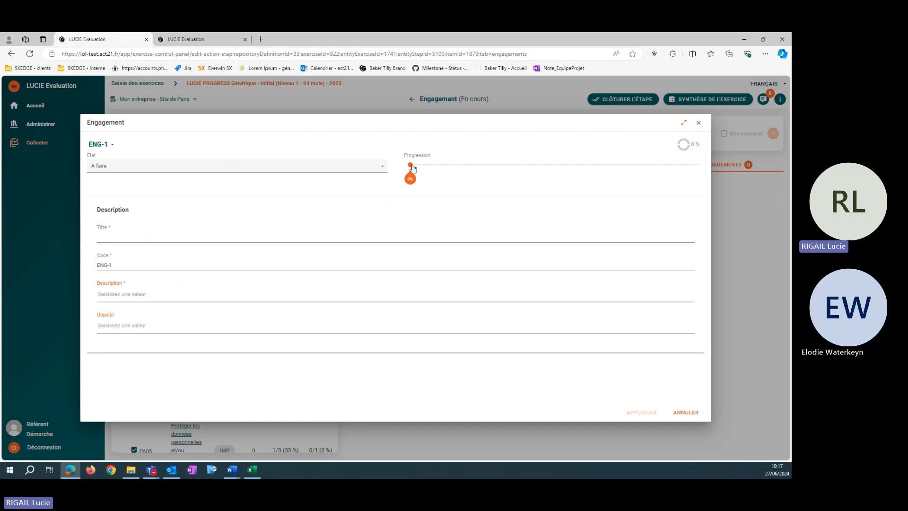
mouse_move(412, 168)
left_mouse_down()
mouse_move(484, 171)
mouse_move(409, 171)
left_mouse_up()
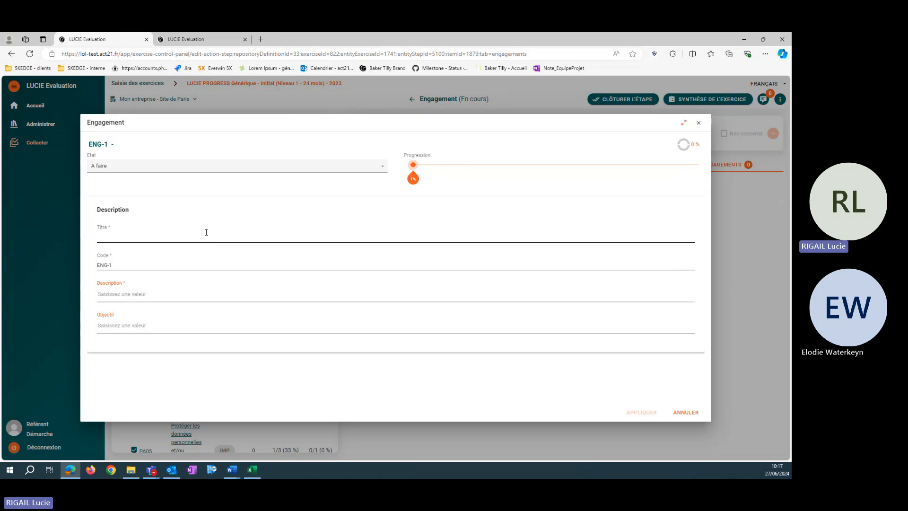
Step: Enter the title "fgfg", description "fgfg" and objective "dfdfd" for the PA02 engagement, and save it
left_click(158, 235)
type("fgfg")
left_click(155, 297)
type("fgfg")
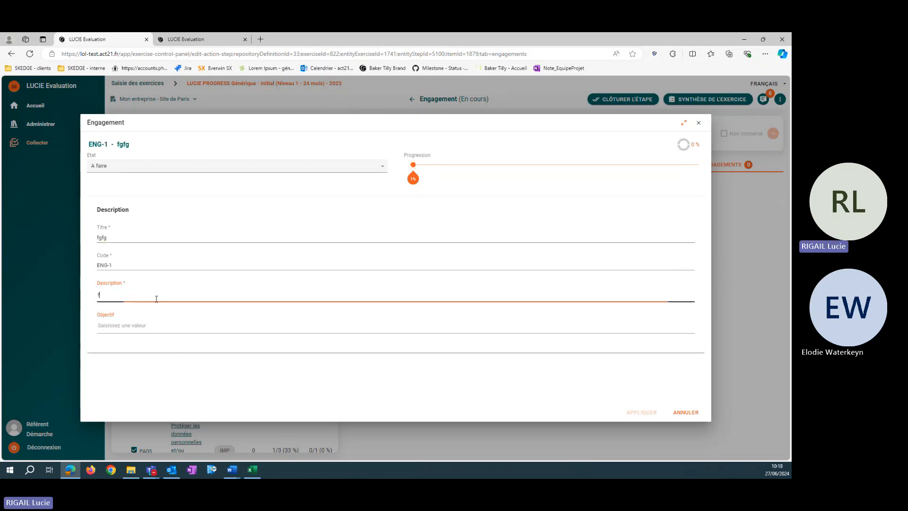
left_click(159, 326)
type("dfdfd")
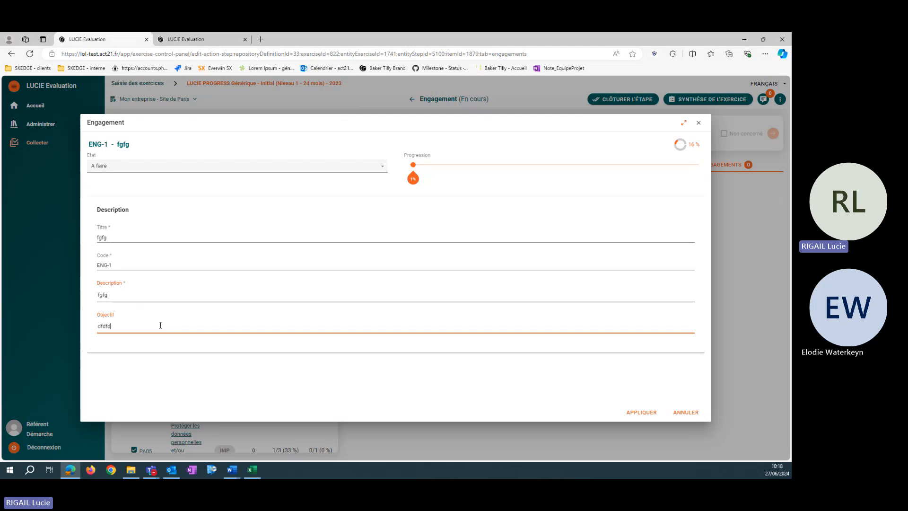
left_click(264, 372)
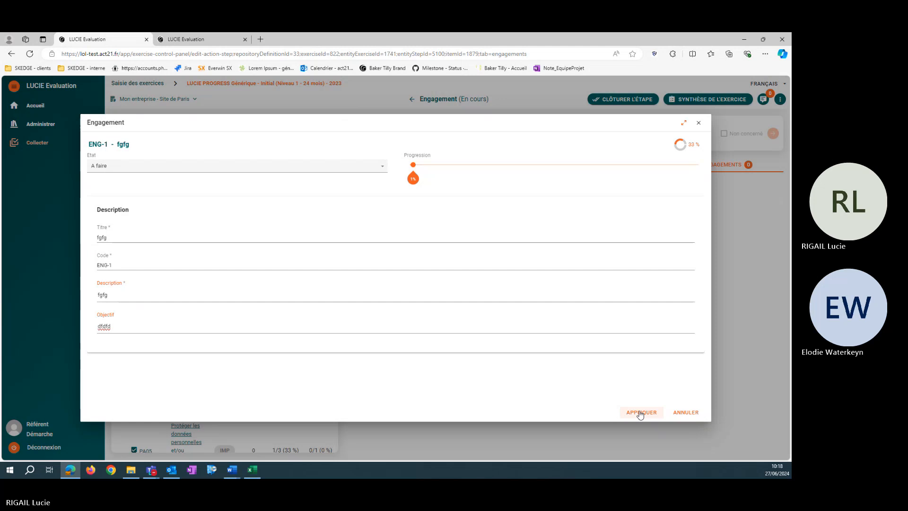
left_click(640, 413)
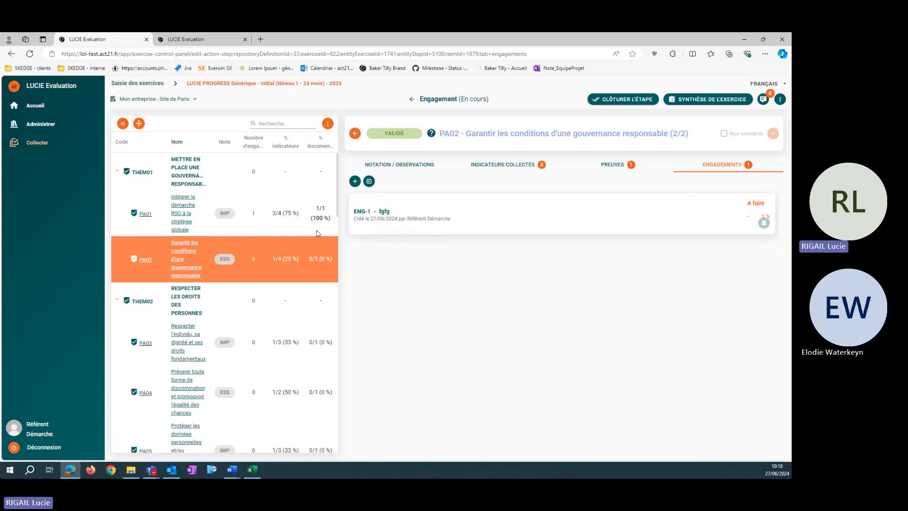
Step: Open PA01's engagement ENG-01 and examine its description, schedule, indicator, deliverables, referent and evidence list
left_click(197, 218)
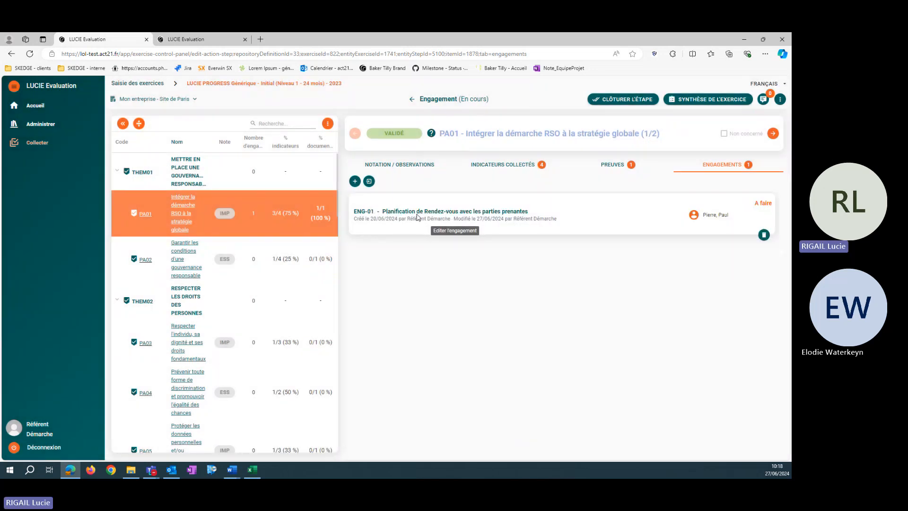
left_click(418, 217)
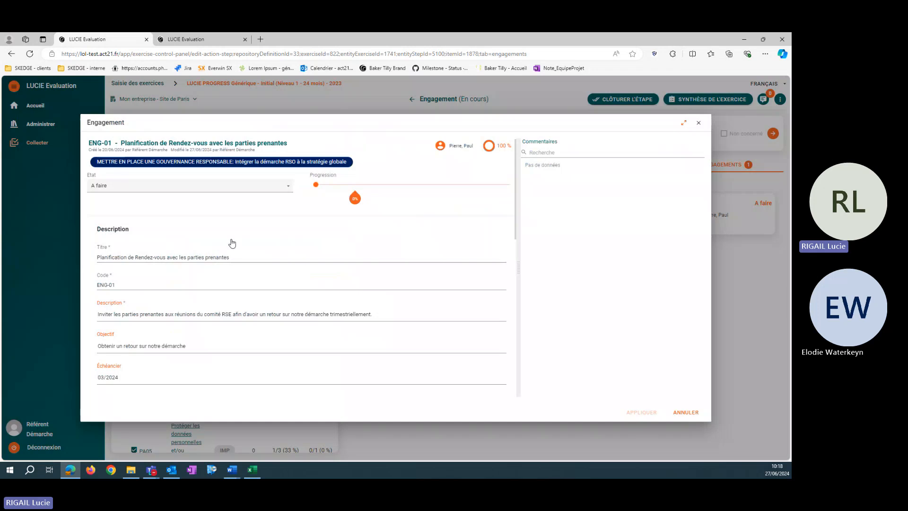
scroll(146, 259, "down", 1)
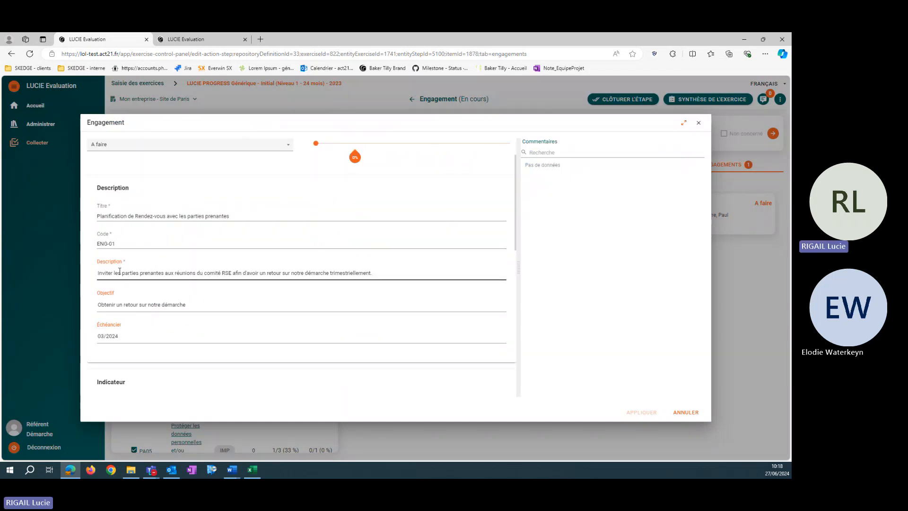
scroll(119, 271, "down", 1)
scroll(114, 269, "down", 1)
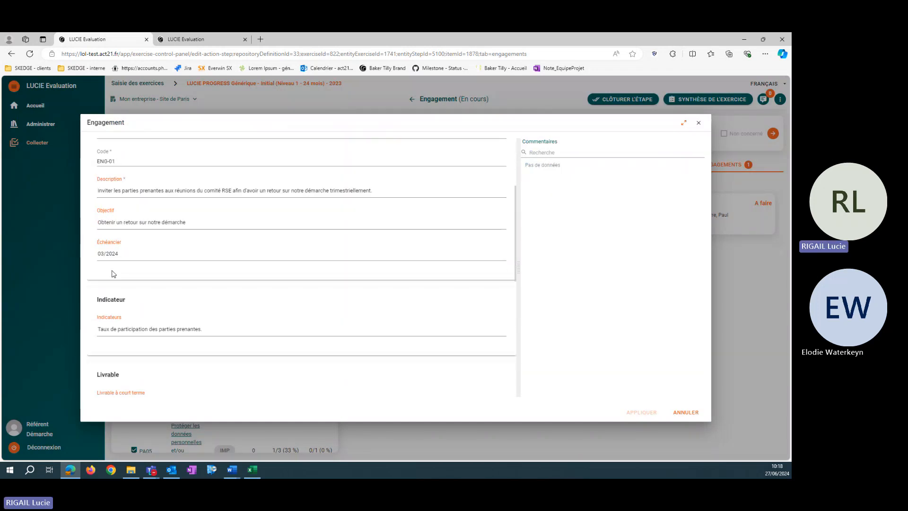
scroll(253, 259, "up", 1)
scroll(253, 260, "up", 2)
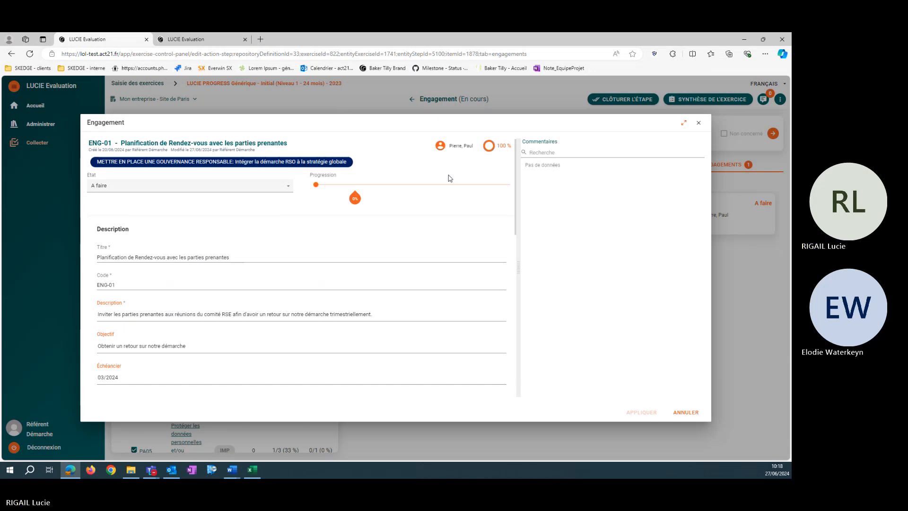
scroll(248, 252, "down", 1)
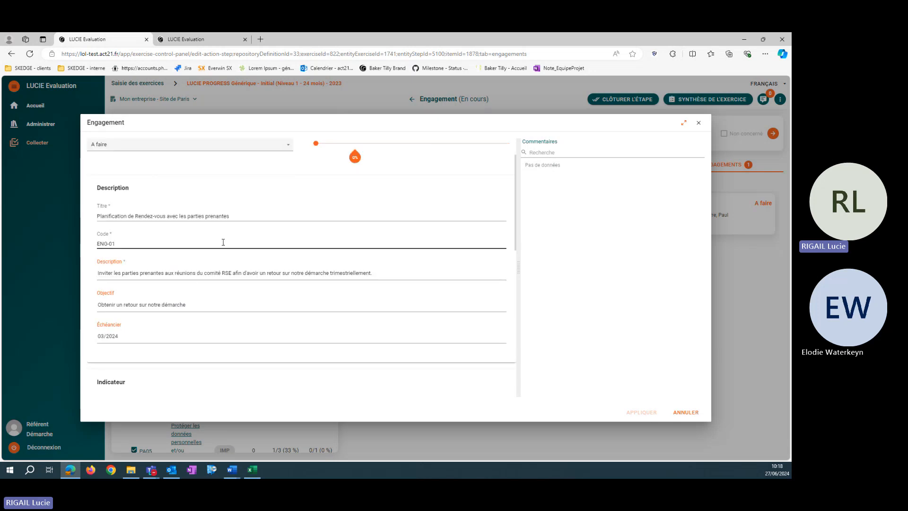
scroll(223, 242, "down", 3)
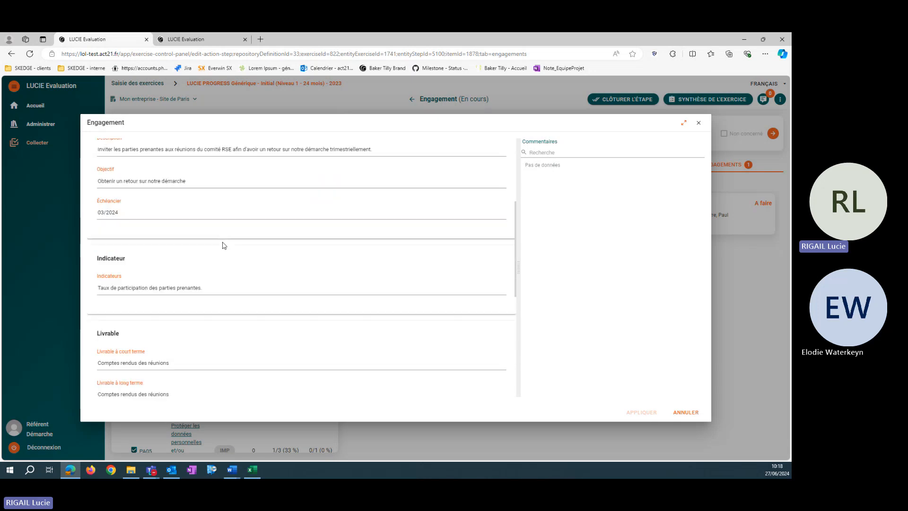
scroll(233, 289, "down", 5)
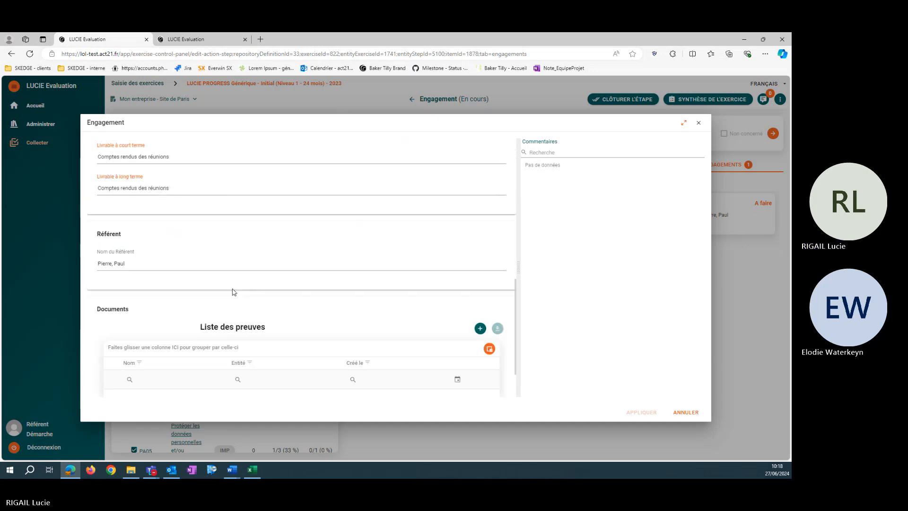
scroll(232, 292, "down", 2)
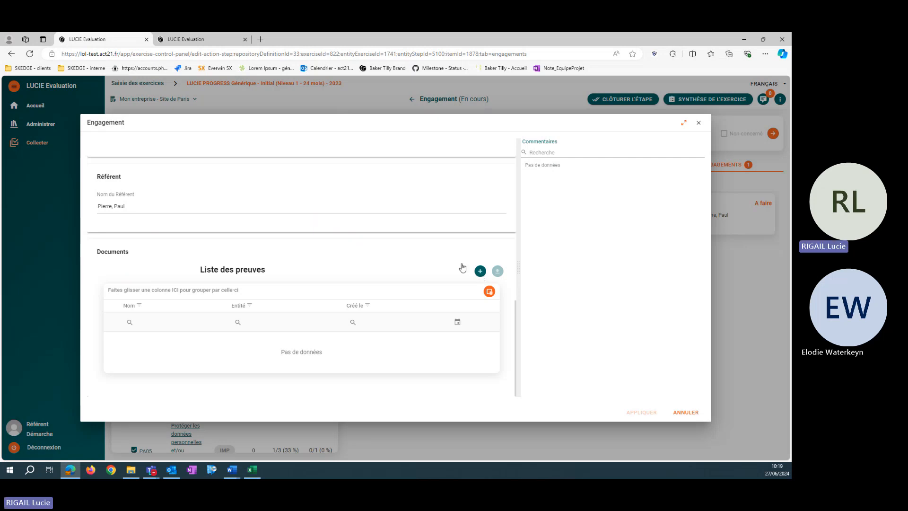
Step: Add a full stop to the end of ENG-01's long-term deliverable text and apply the change
left_click(306, 206)
scroll(256, 190, "up", 1)
left_click(226, 173)
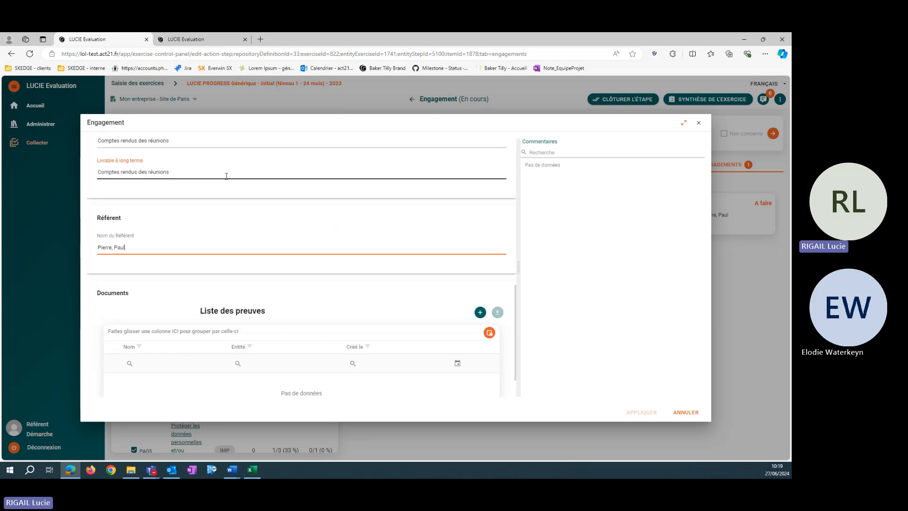
left_click(571, 282)
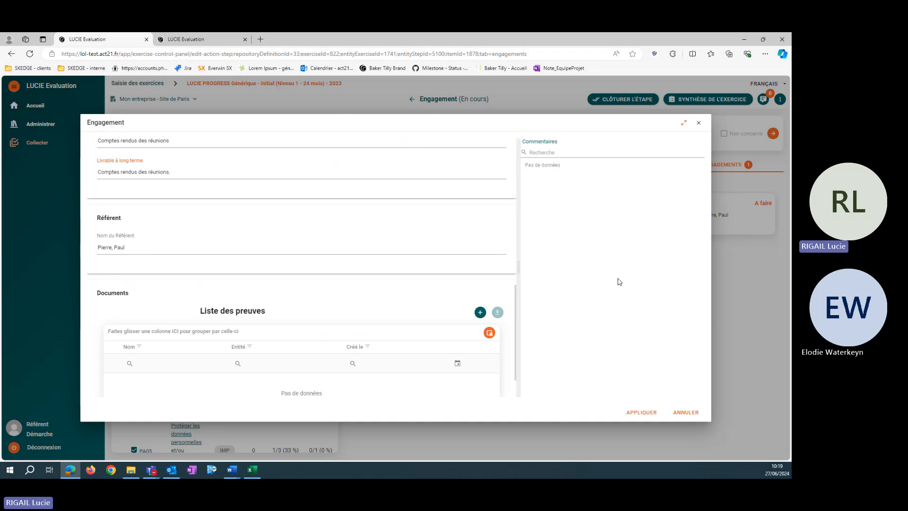
left_click(636, 414)
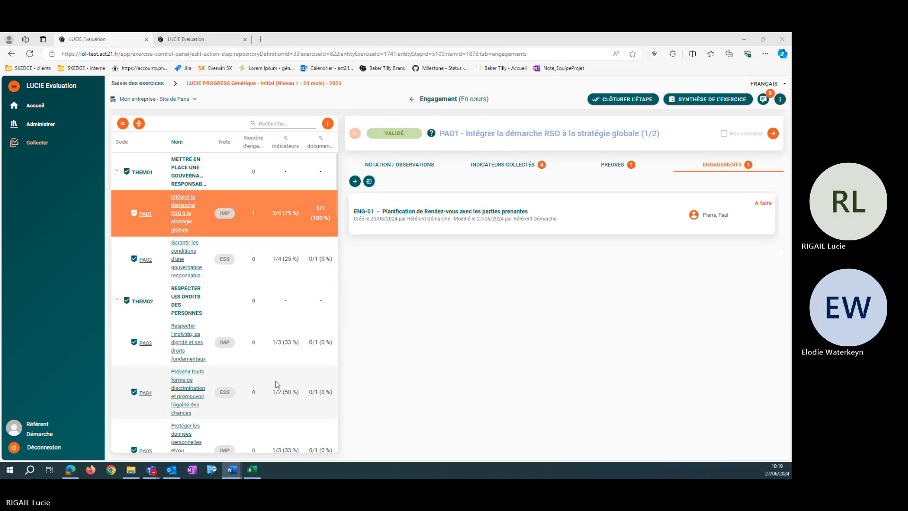
Step: Import the existing engagement "fgfg" into the engagements of PA03
left_click(174, 334)
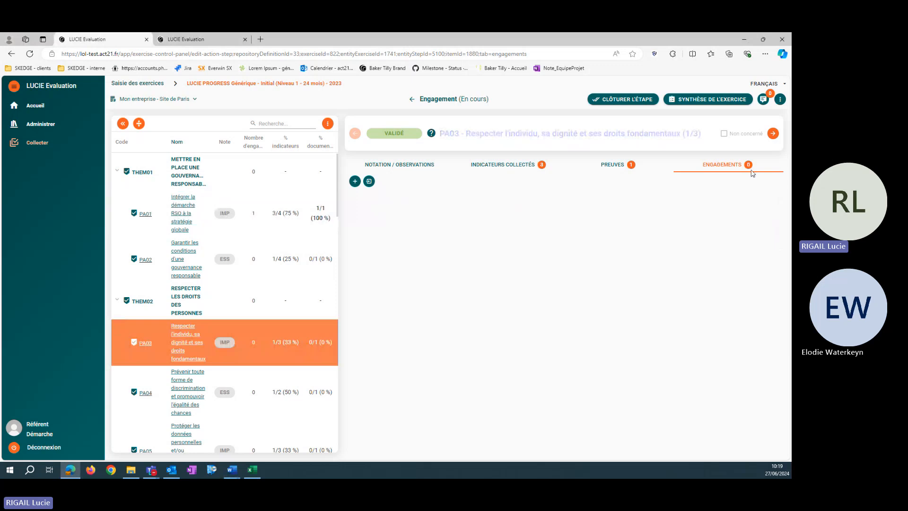
left_click(716, 173)
left_click(369, 182)
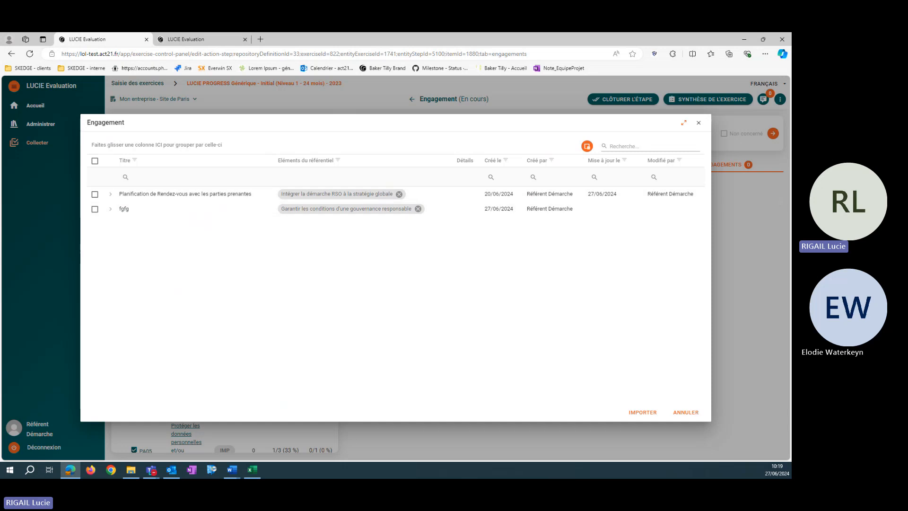
left_click(95, 209)
left_click(647, 412)
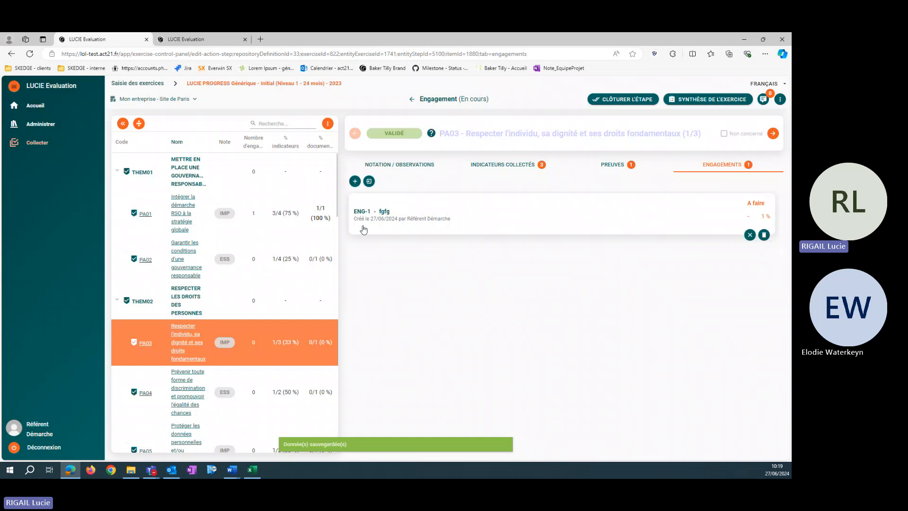
Step: Compare the engagements of PA02 and PA03, and detach the imported engagement "fgfg" from PA03 without deleting it
left_click(184, 264)
left_click(190, 337)
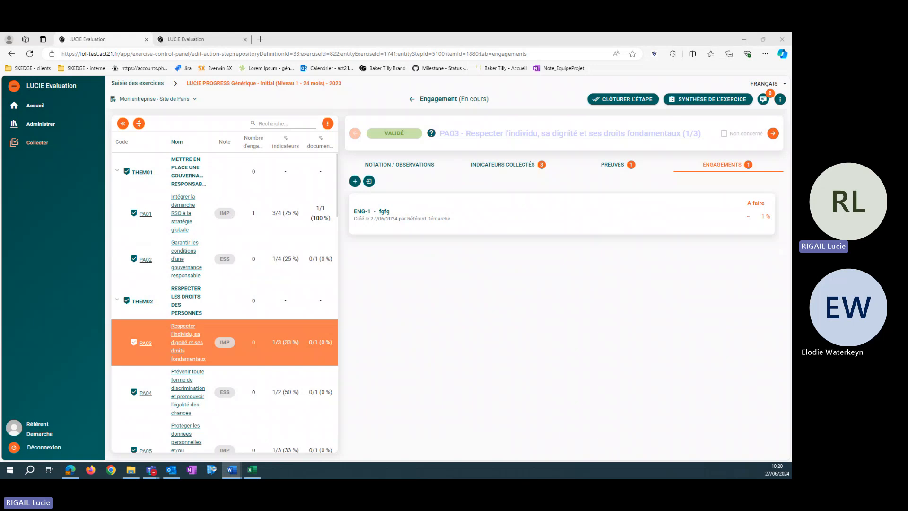
mouse_move(416, 224)
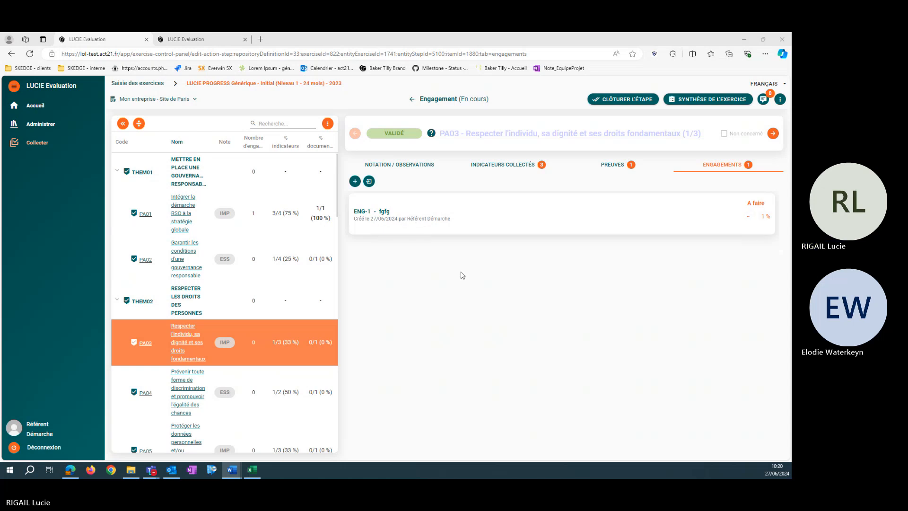
mouse_move(509, 220)
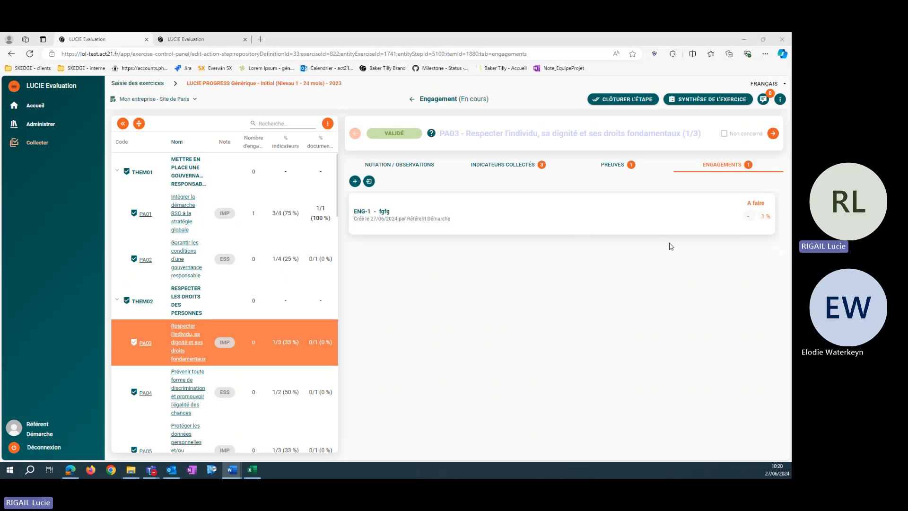
mouse_move(675, 229)
left_click(750, 235)
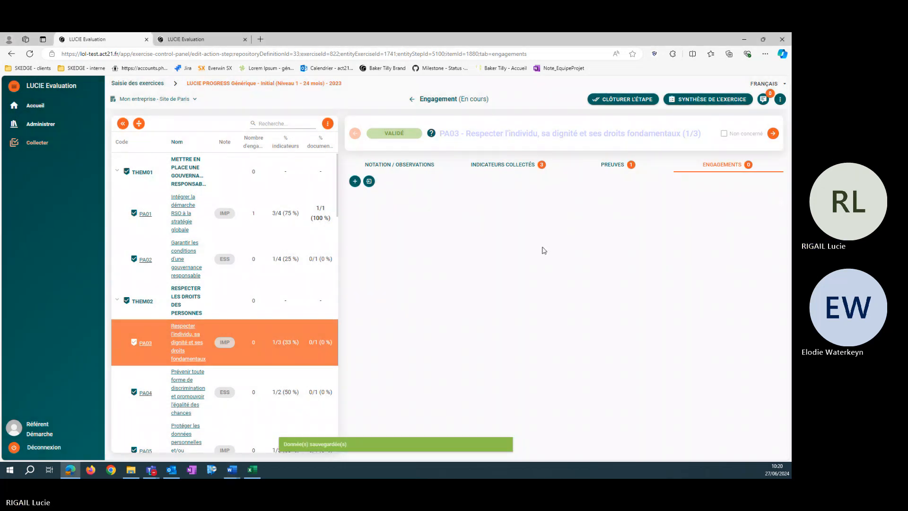
Step: Check that the engagement "fgfg" is still listed under PA02, and return to PA01's engagements
left_click(214, 270)
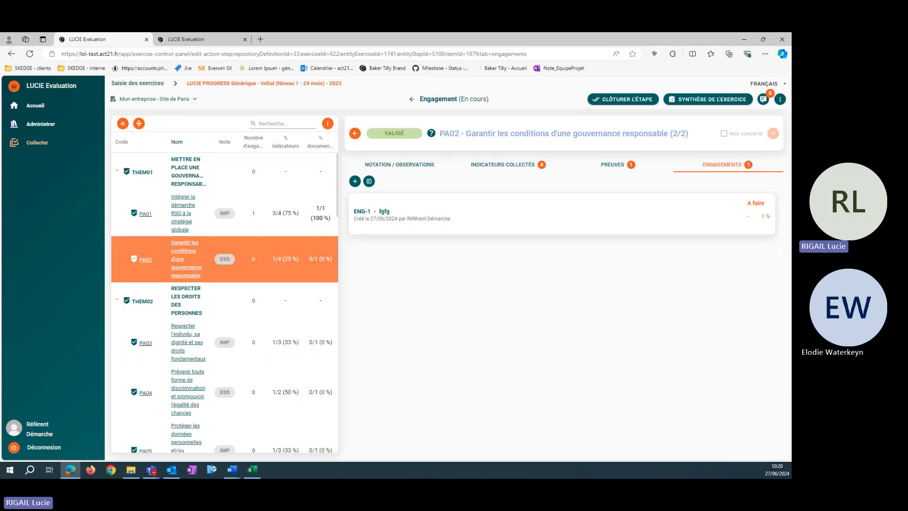
key("alt+Tab")
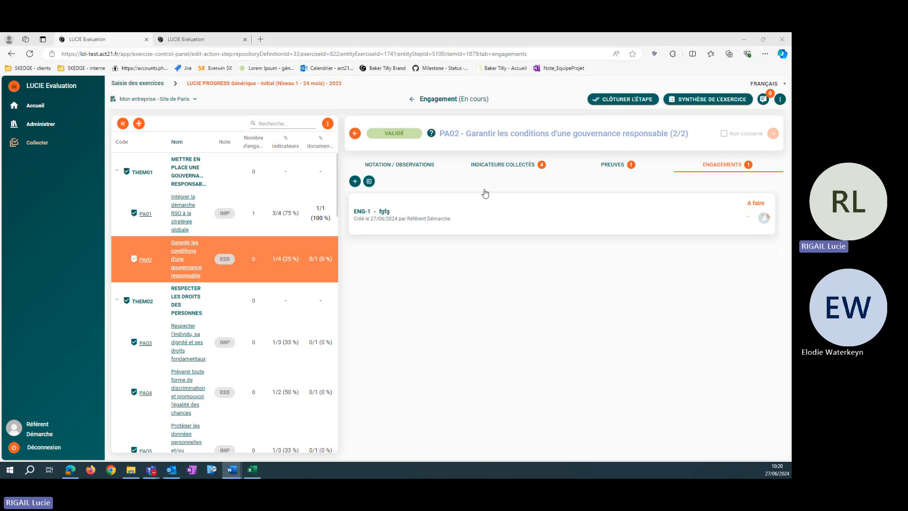
left_click(354, 133)
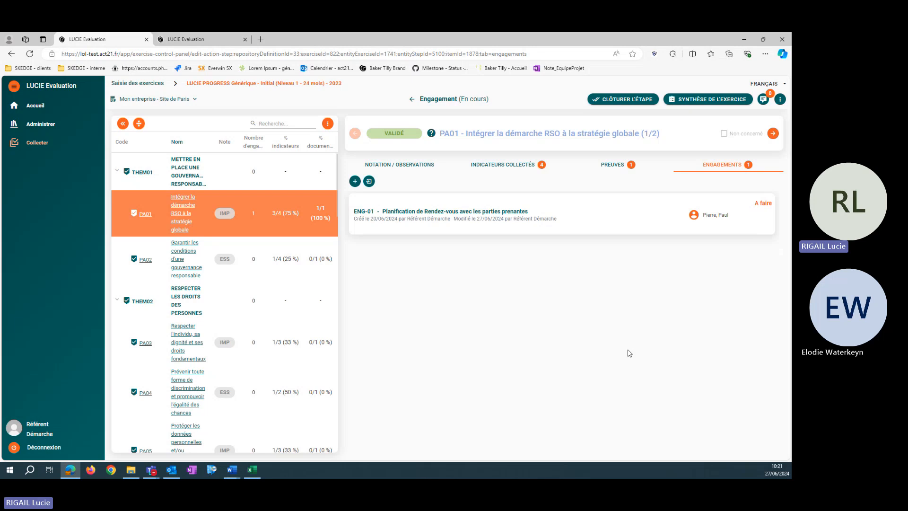
Step: Download the report "Rapport d'exercice mono entité ( Export des engagements )" in XLSX format
left_click(780, 100)
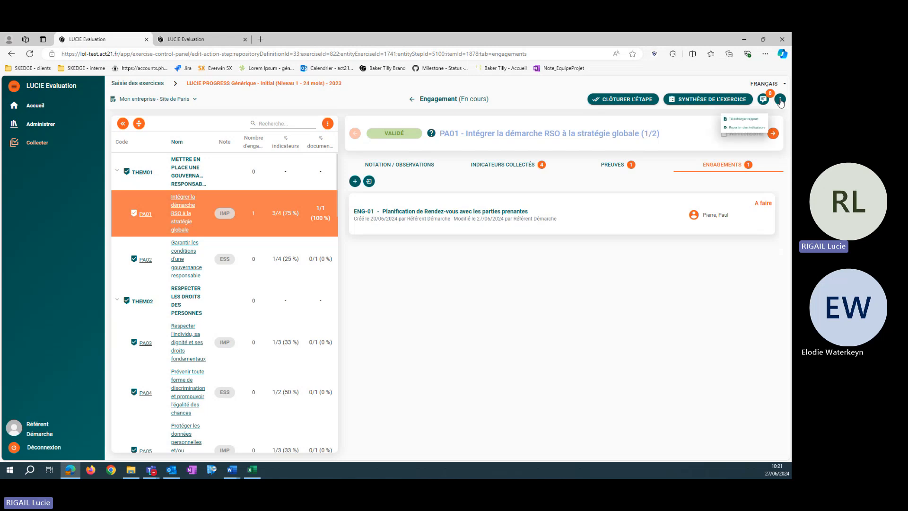
left_click(738, 118)
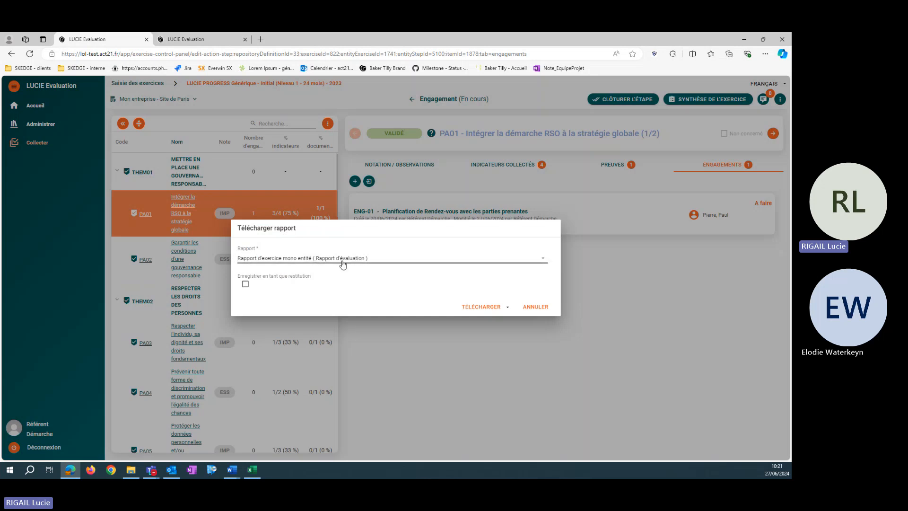
left_click(386, 259)
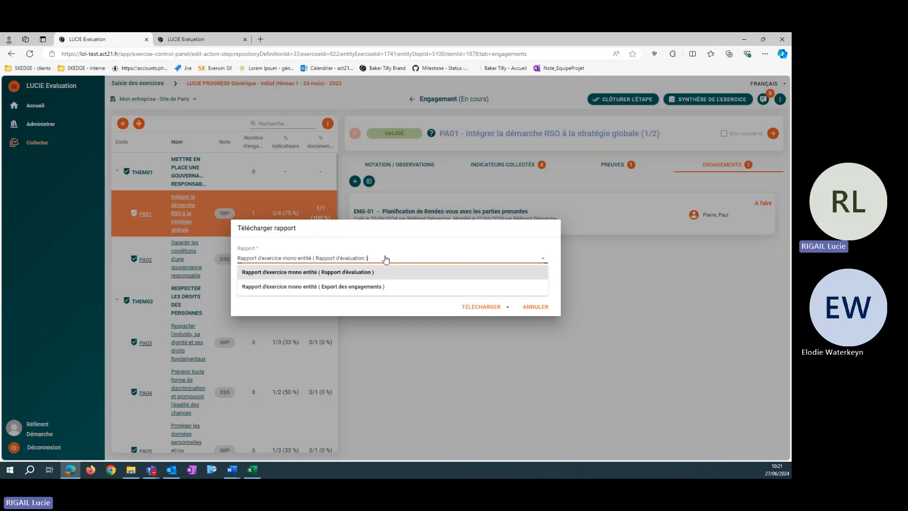
left_click(340, 290)
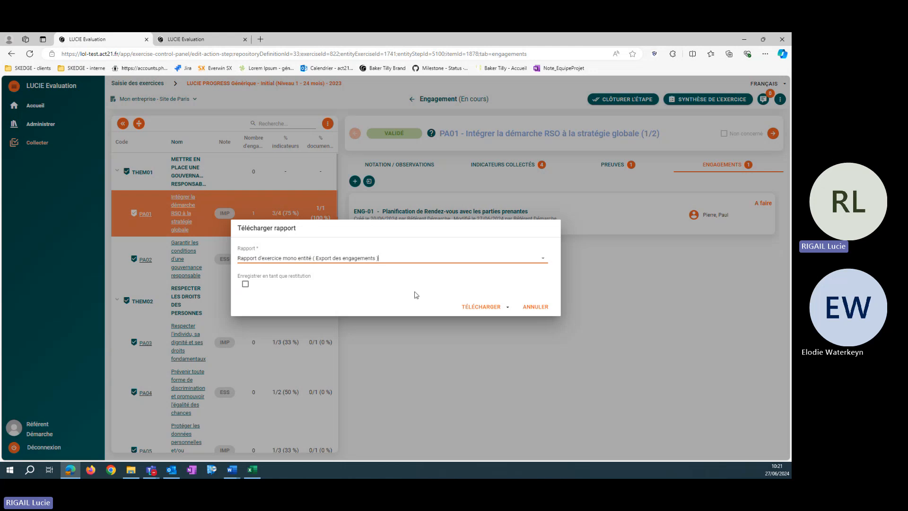
left_click(497, 310)
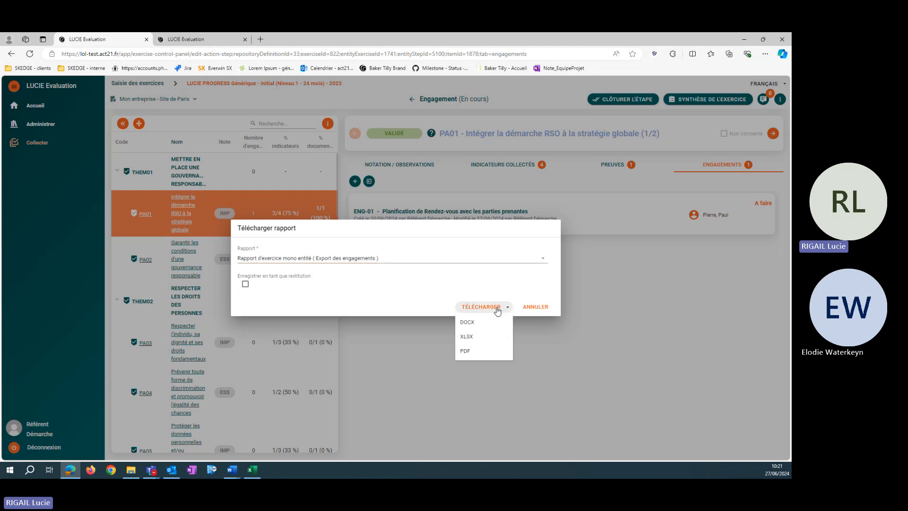
left_click(479, 338)
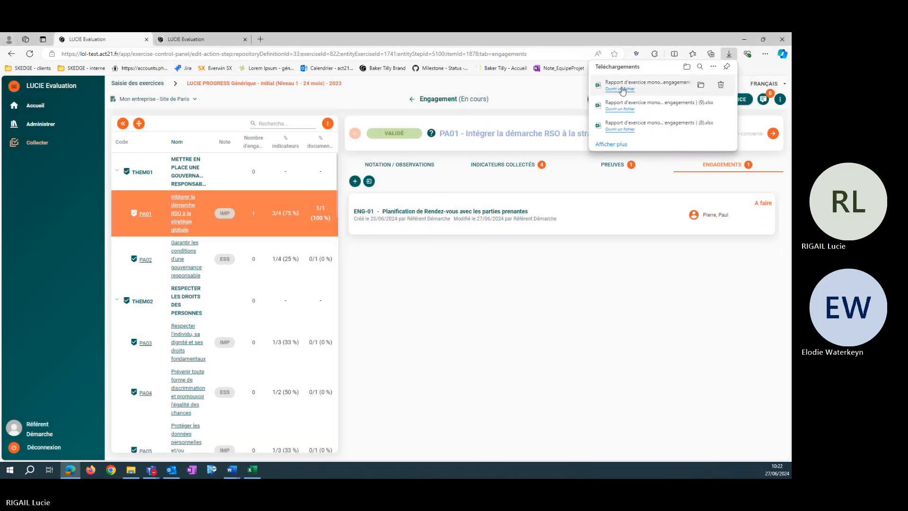
Step: Open the downloaded engagements report in Excel, examine its table, and return to the LUCIE exercise in the browser
left_click(623, 89)
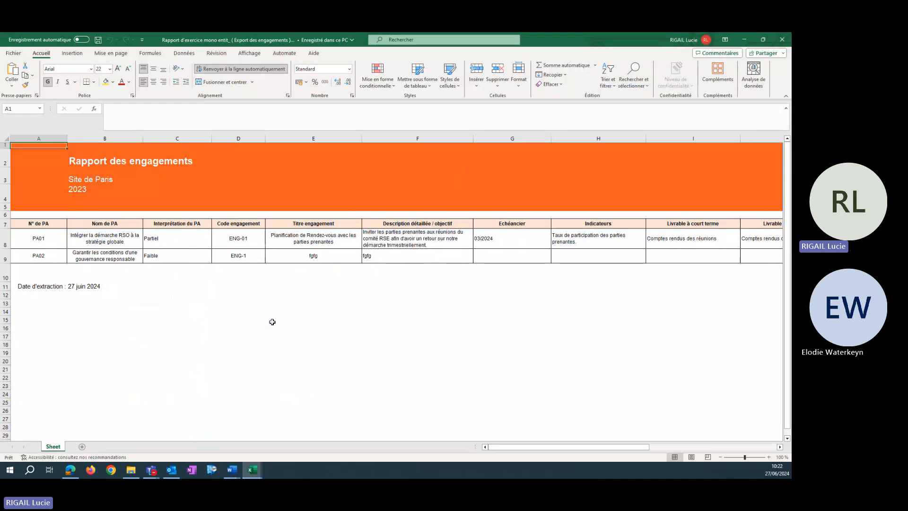
left_click(747, 42)
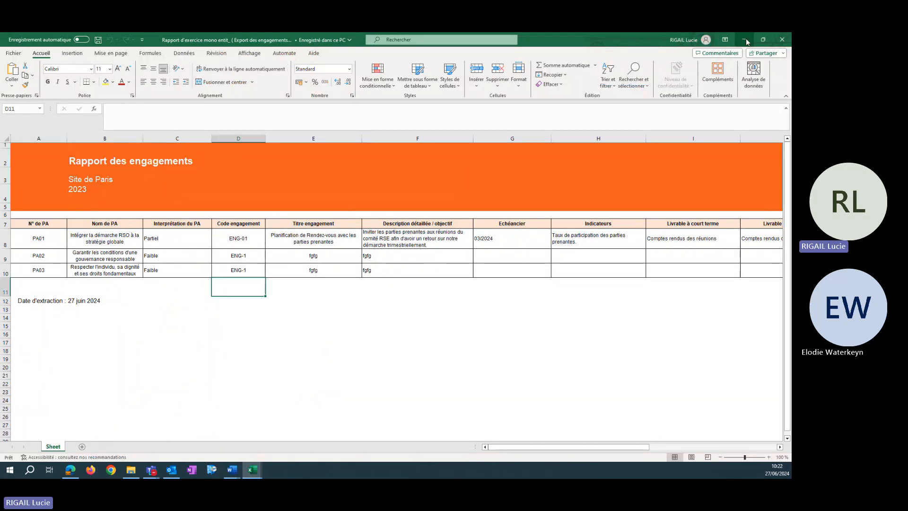
left_click(746, 42)
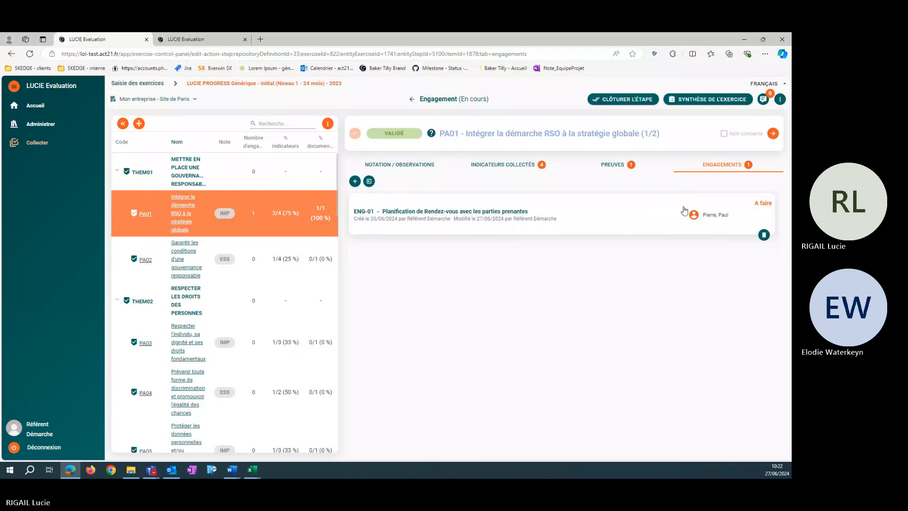